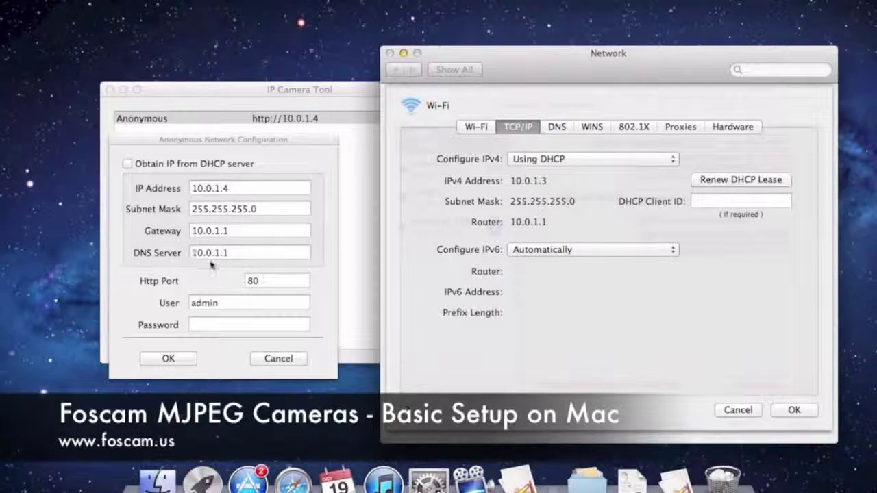
Cancel the advanced TCP/IP sheet unchanged and show the Ethernet service, which reads cable unplugged
click(736, 410)
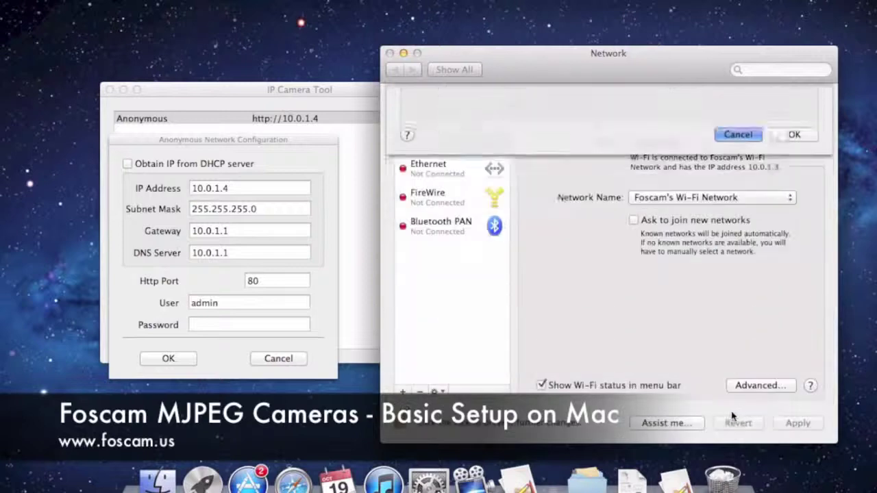
click(444, 171)
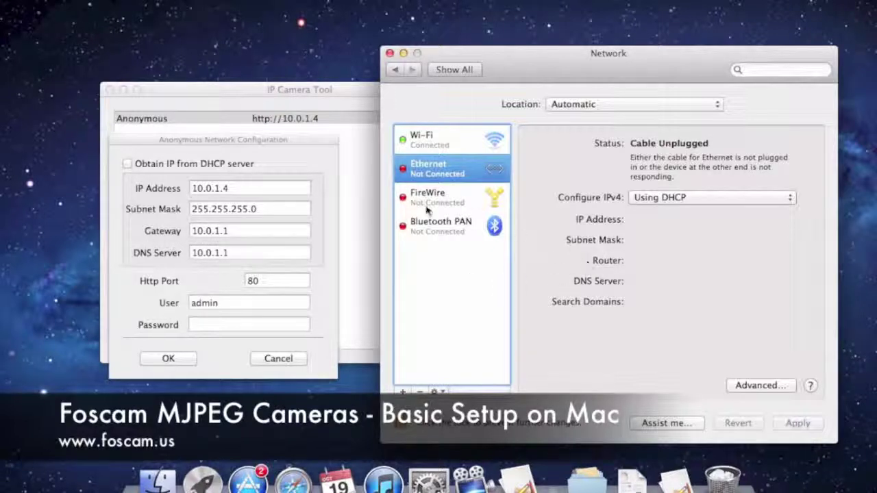
Close Network preferences, move the camera's network configuration sheet into view, and edit its Http Port value
click(389, 52)
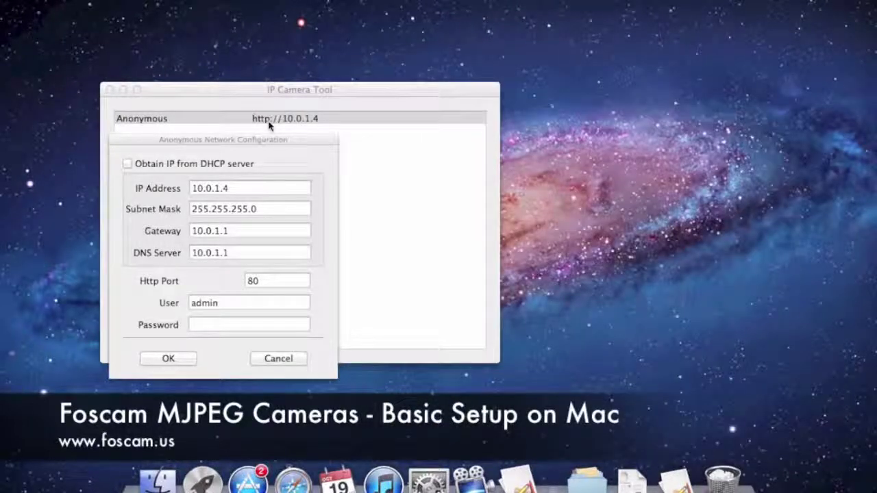
drag(257, 139, 279, 143)
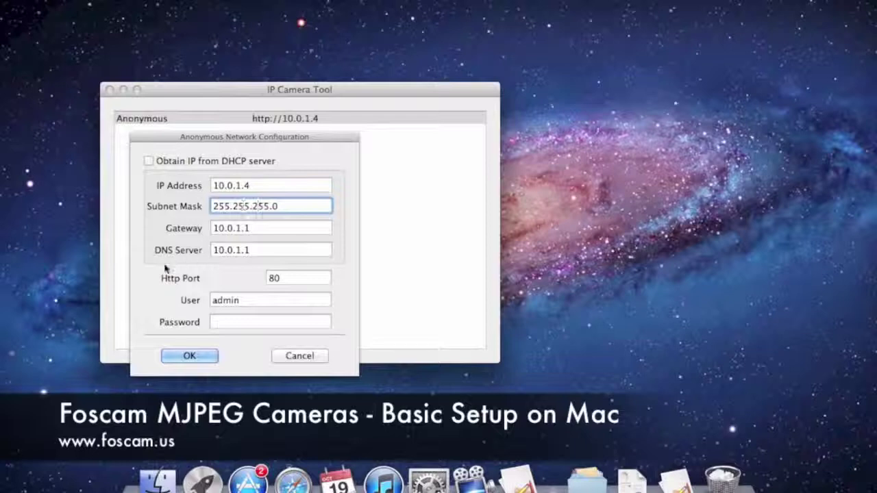
click(283, 278)
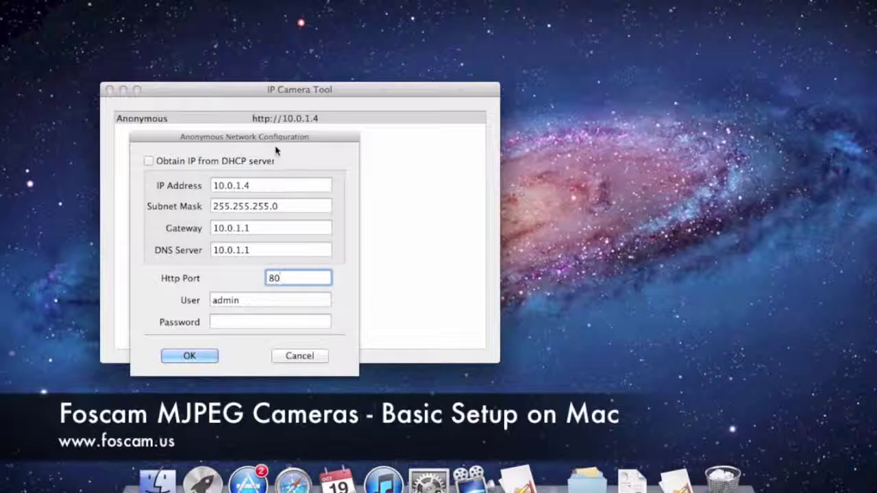
drag(276, 141, 276, 156)
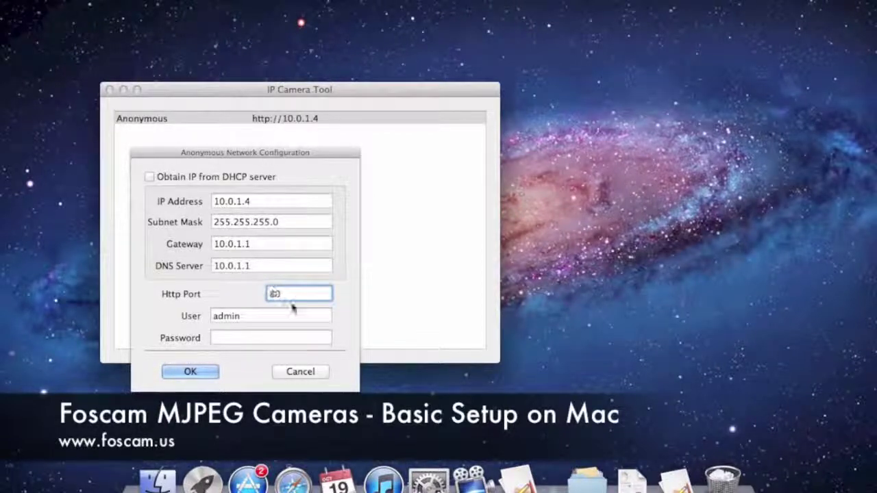
text(91)
Look over the User, Password, Gateway and IP Address fields, then cancel the sheet without saving
mouse_move(258, 159)
mouse_down()
mouse_move(277, 154)
mouse_move(268, 150)
mouse_up()
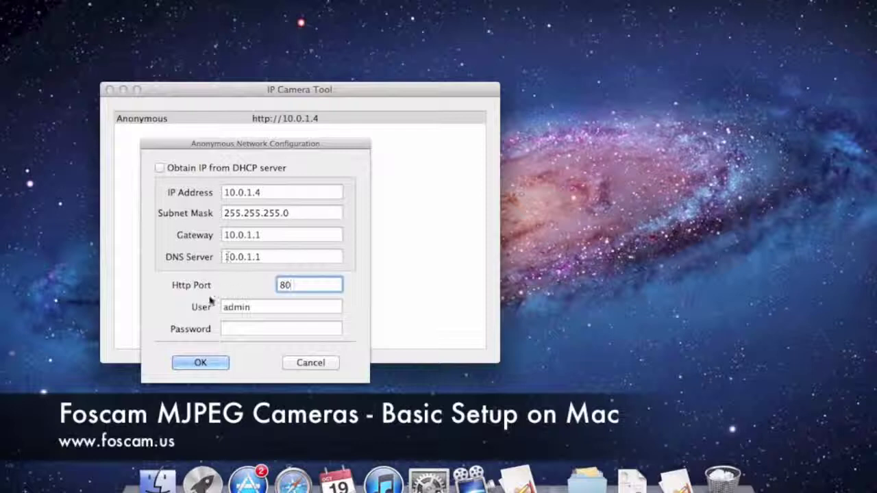
click(248, 308)
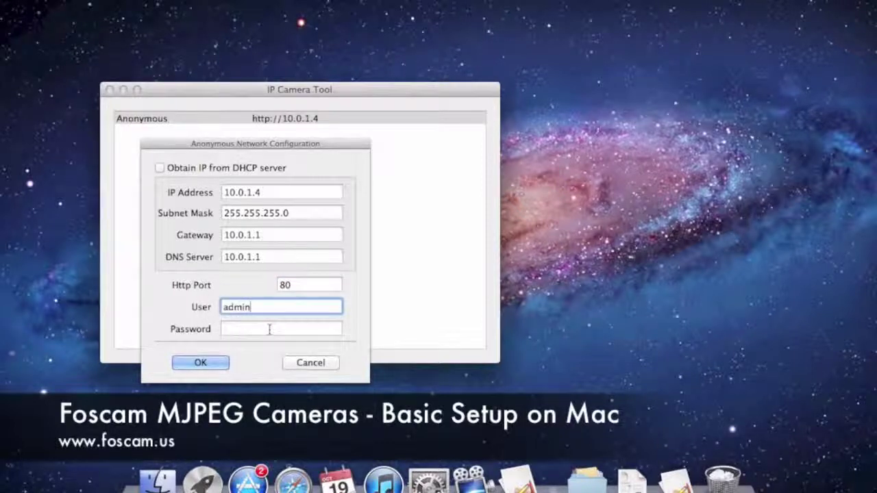
click(274, 327)
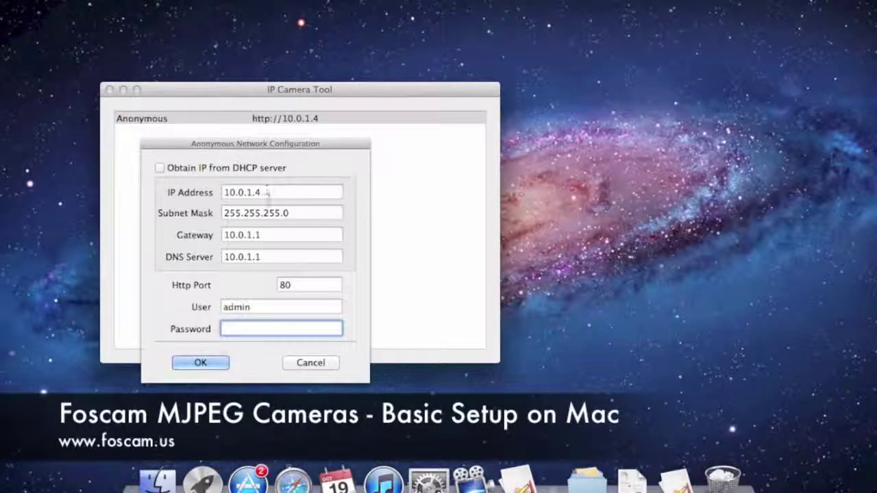
click(256, 235)
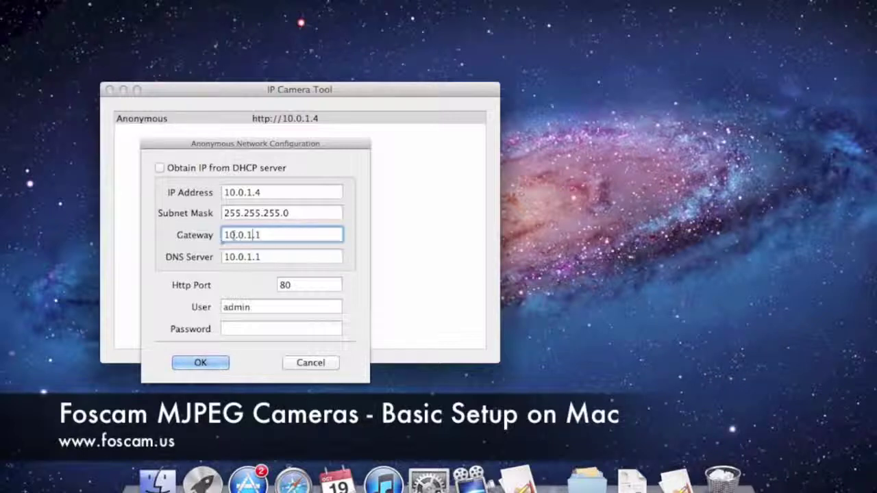
click(258, 192)
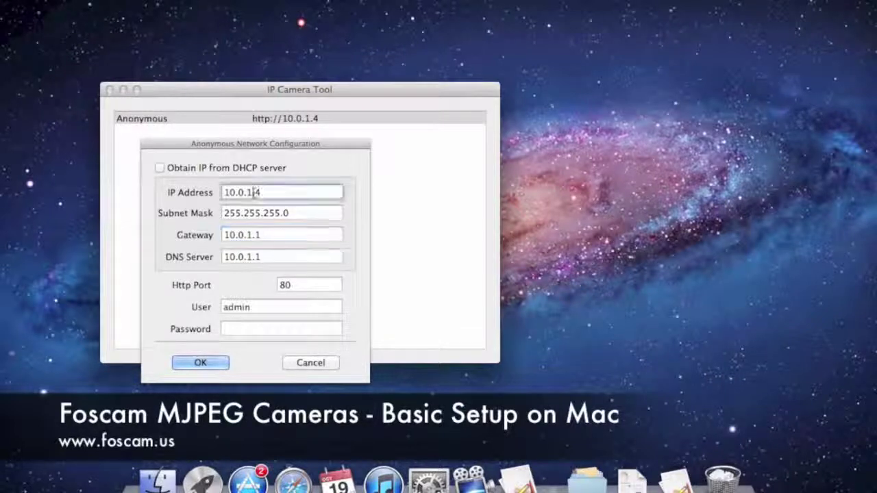
click(252, 235)
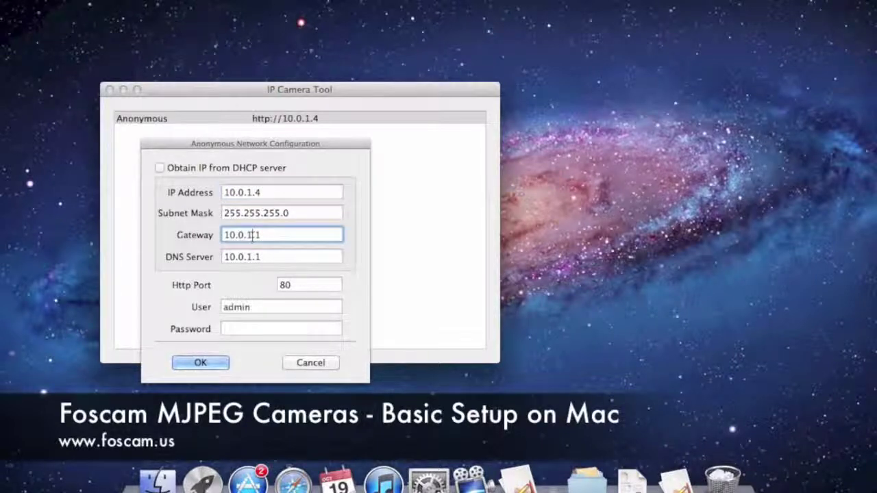
click(248, 194)
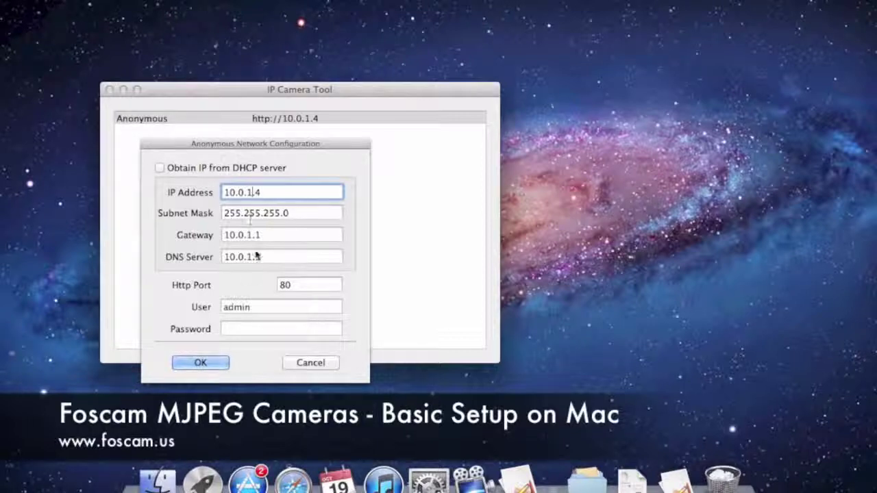
click(313, 363)
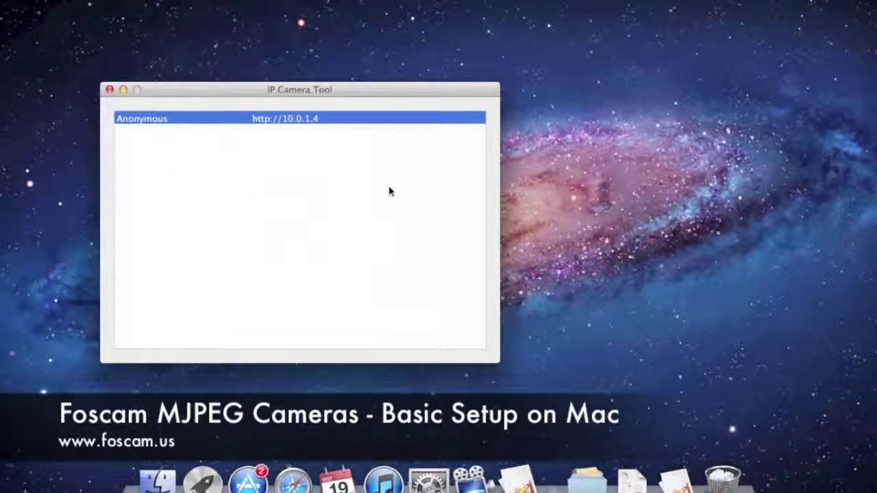
click(320, 158)
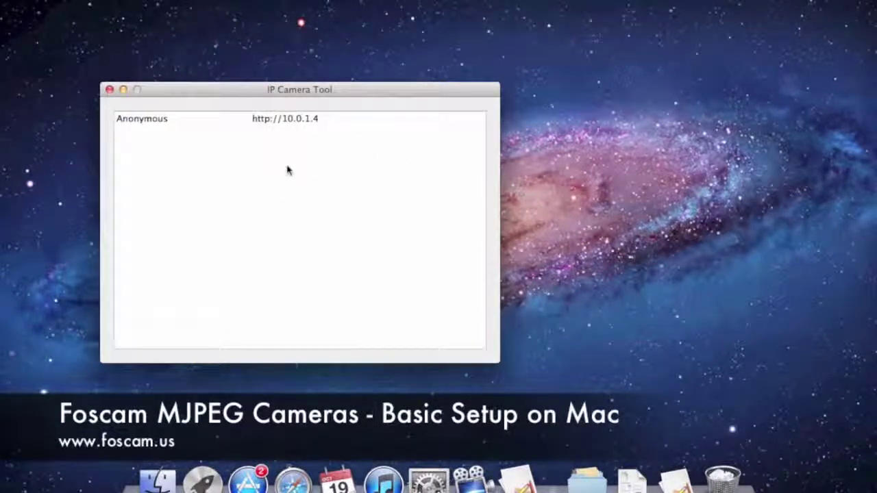
click(305, 120)
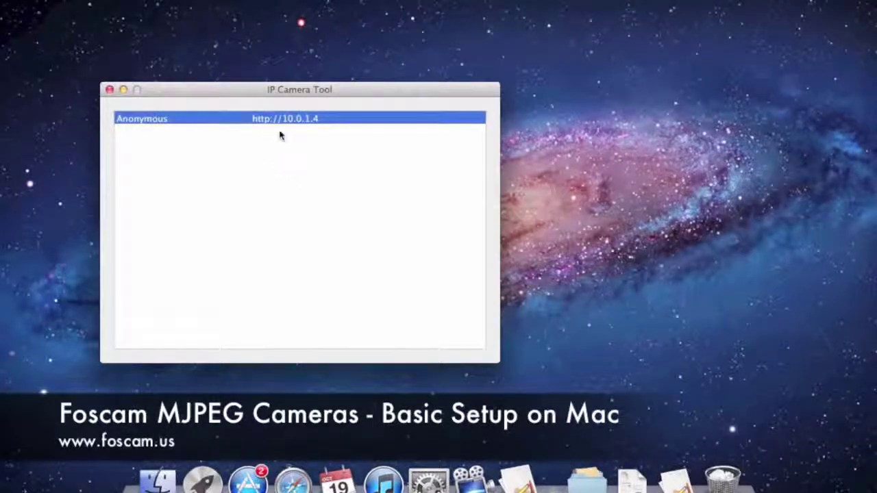
drag(297, 95, 425, 104)
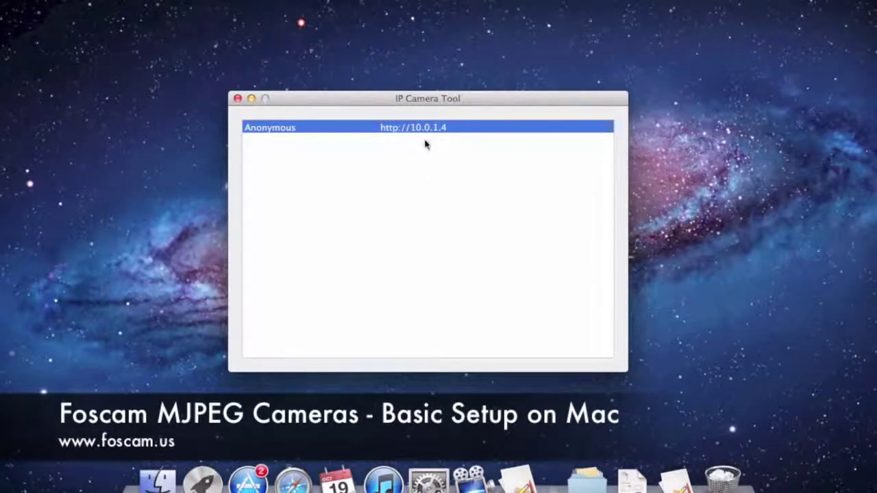
double_click(431, 133)
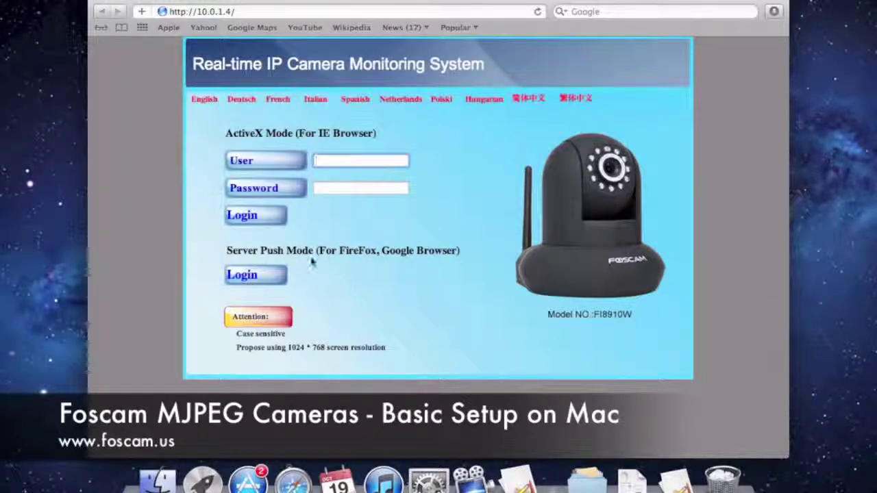
Log in via Server Push Mode with the admin user name to reach Device Status
click(241, 277)
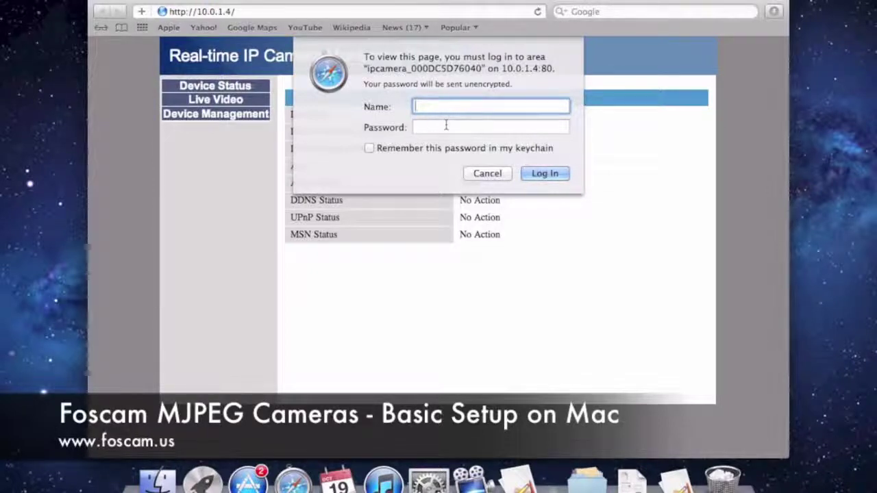
text(admin)
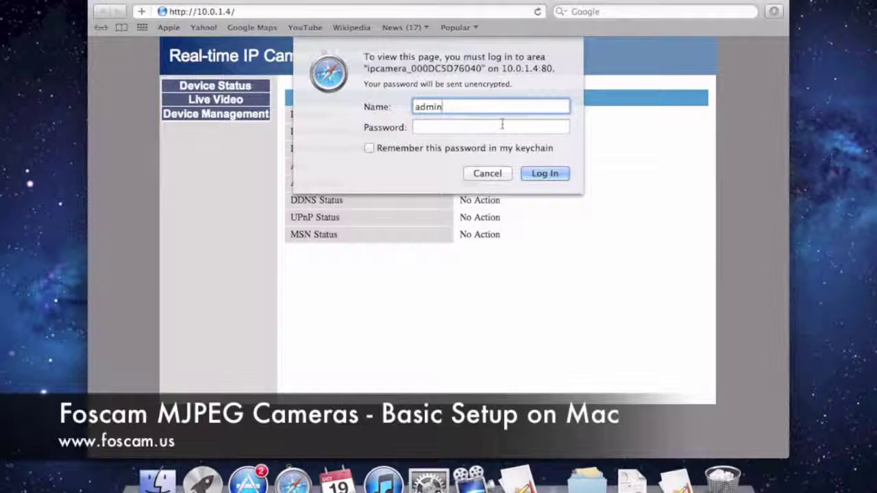
click(536, 175)
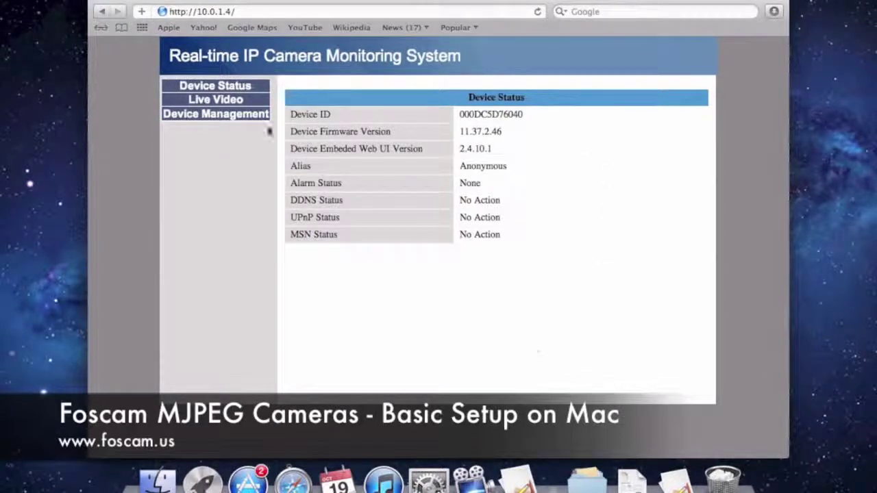
Show Live Video and pan and tilt the camera left, right, up and down around the room
click(217, 100)
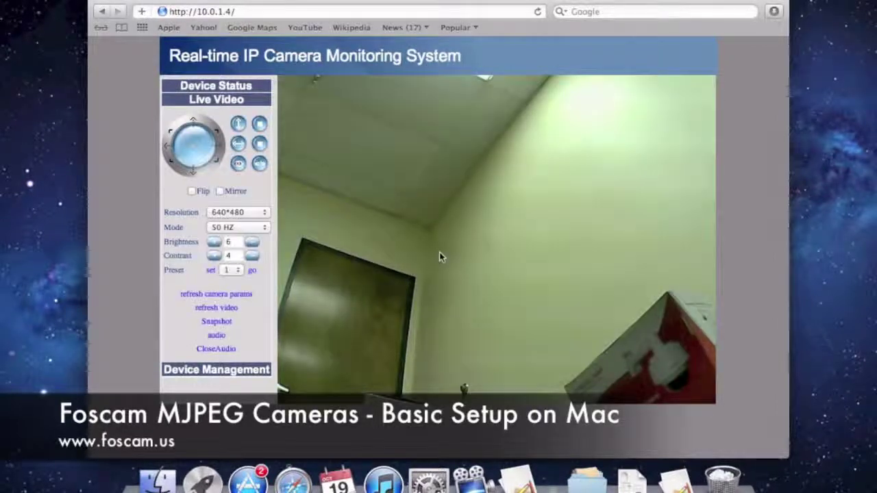
click(193, 176)
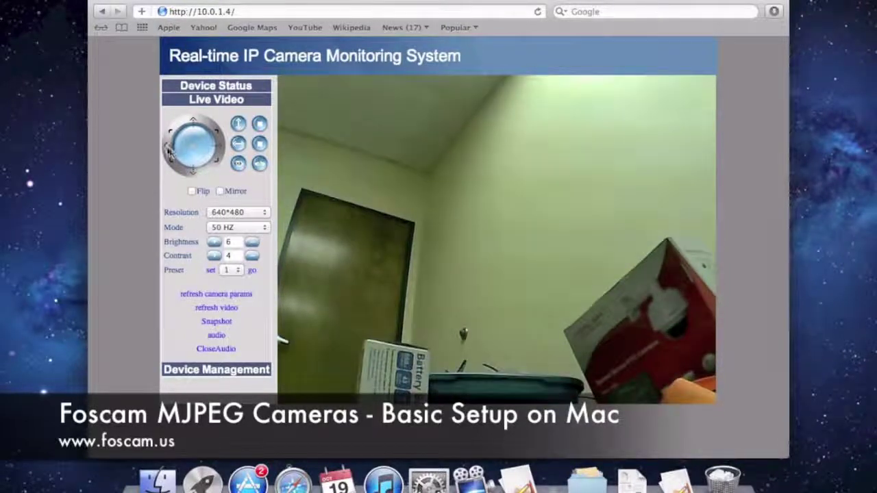
click(169, 152)
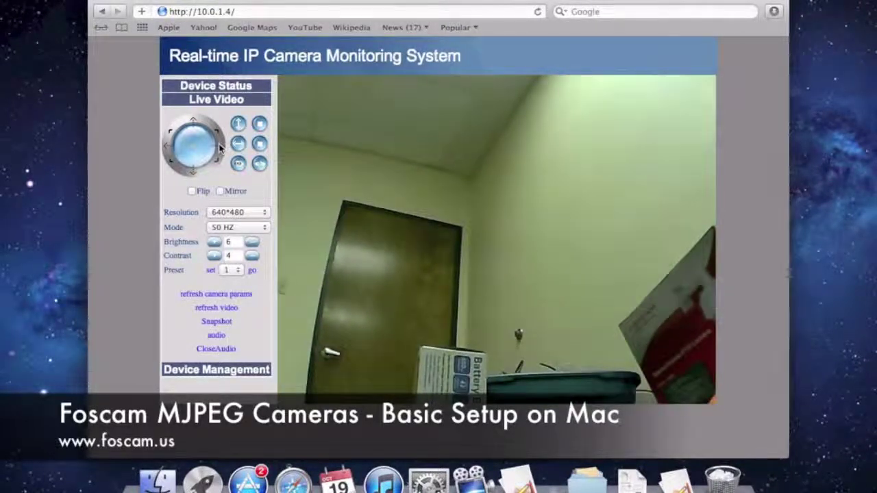
click(221, 148)
click(197, 123)
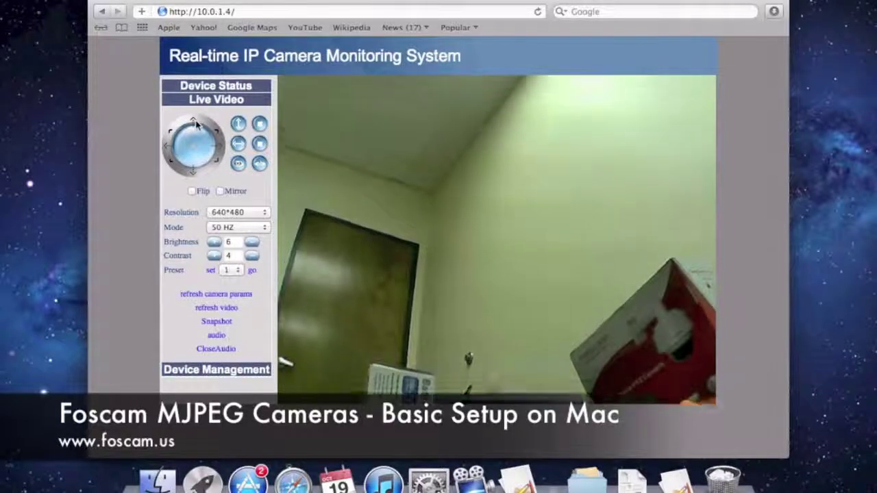
click(220, 149)
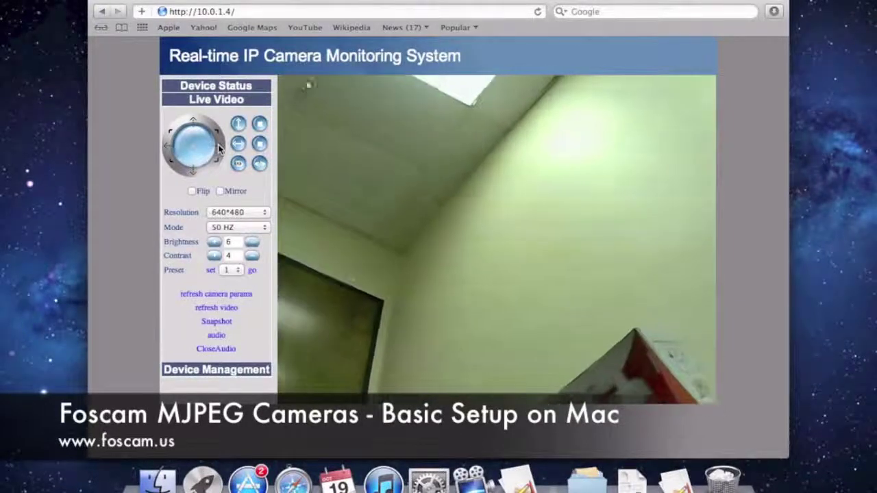
click(175, 158)
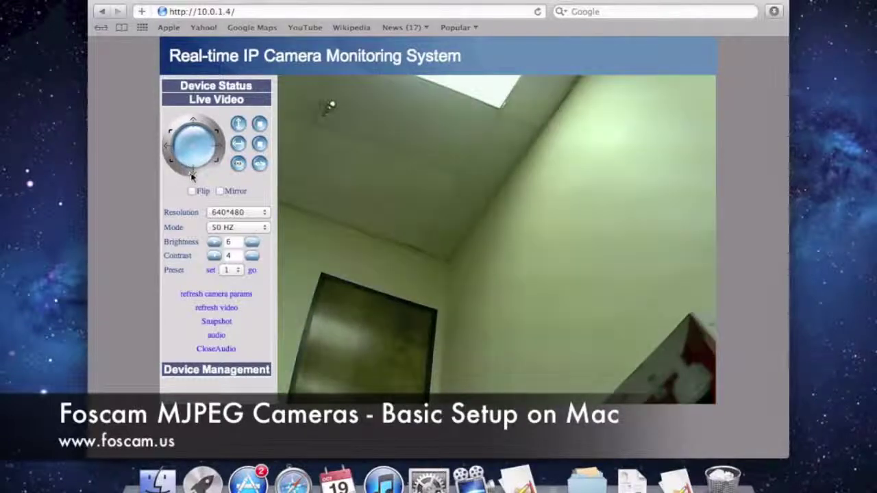
click(194, 177)
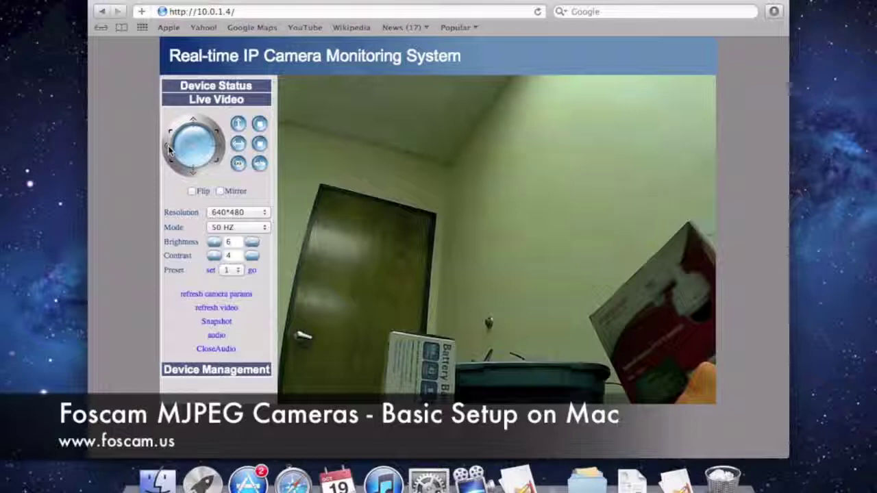
click(169, 151)
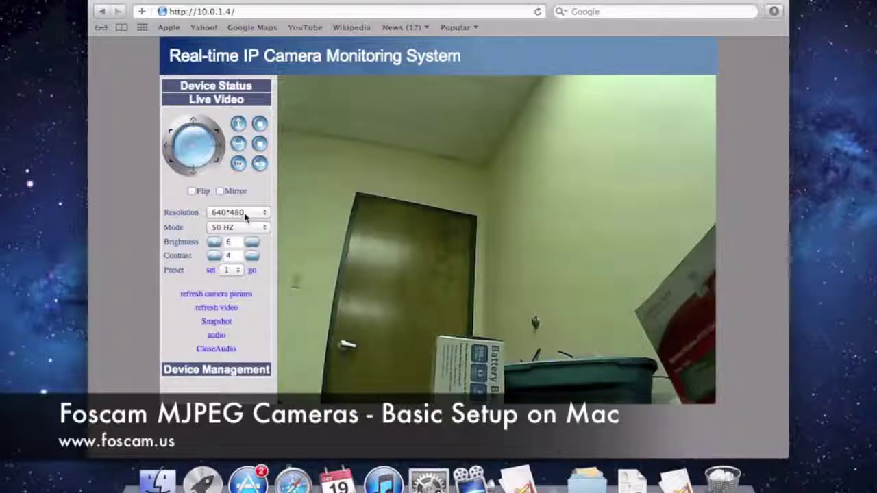
click(220, 153)
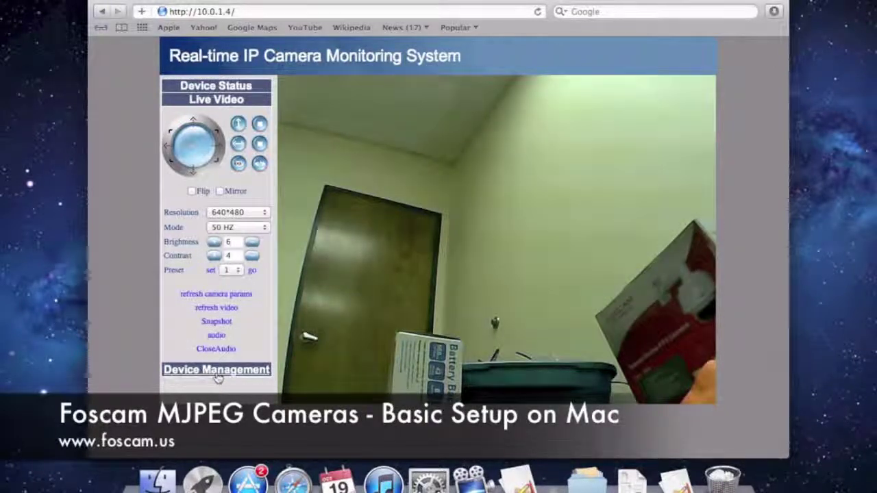
Go to Device Management and display the Wireless LAN Settings page
click(216, 373)
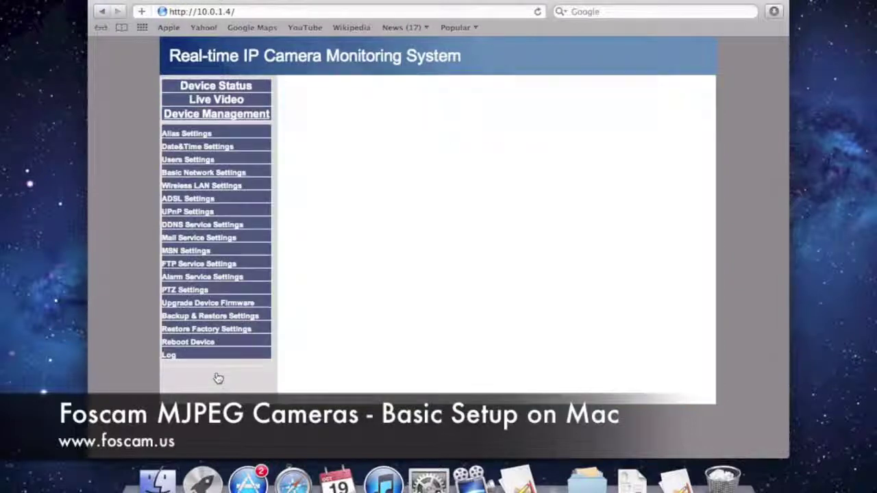
click(198, 188)
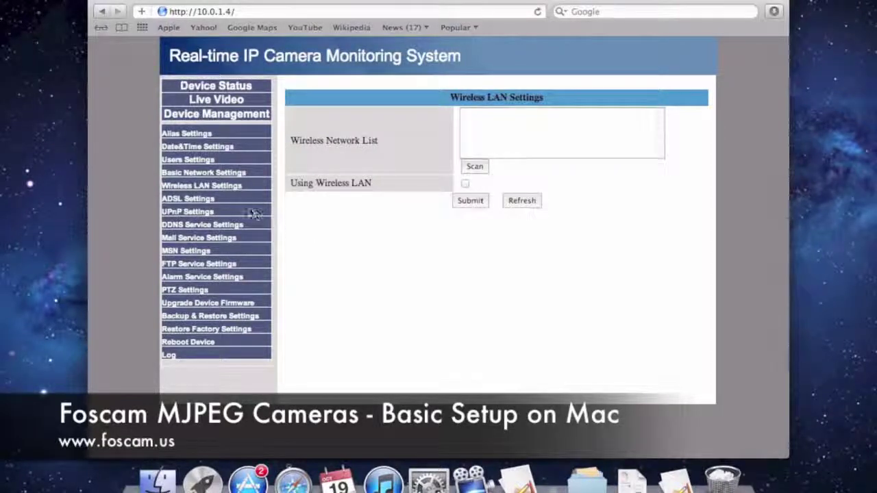